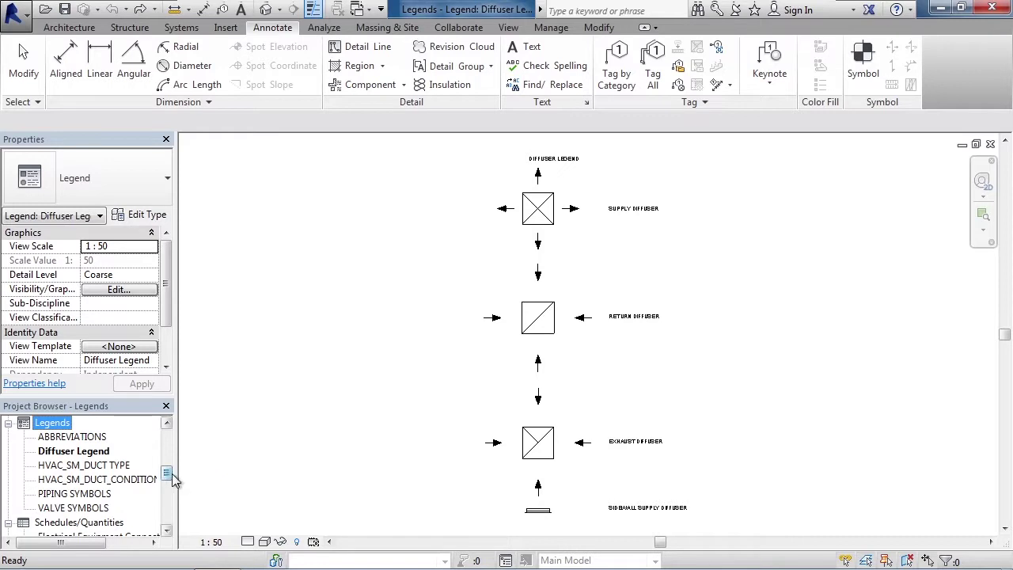
- Review the existing ABBREVIATIONS, PIPING SYMBOLS and Diffuser Legend legend views
click(88, 440)
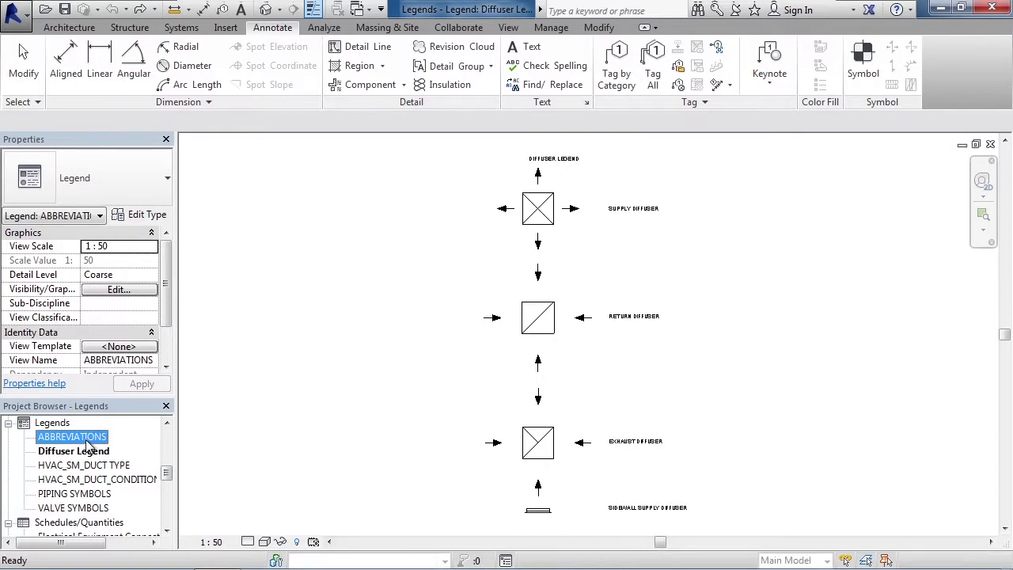
double_click(88, 443)
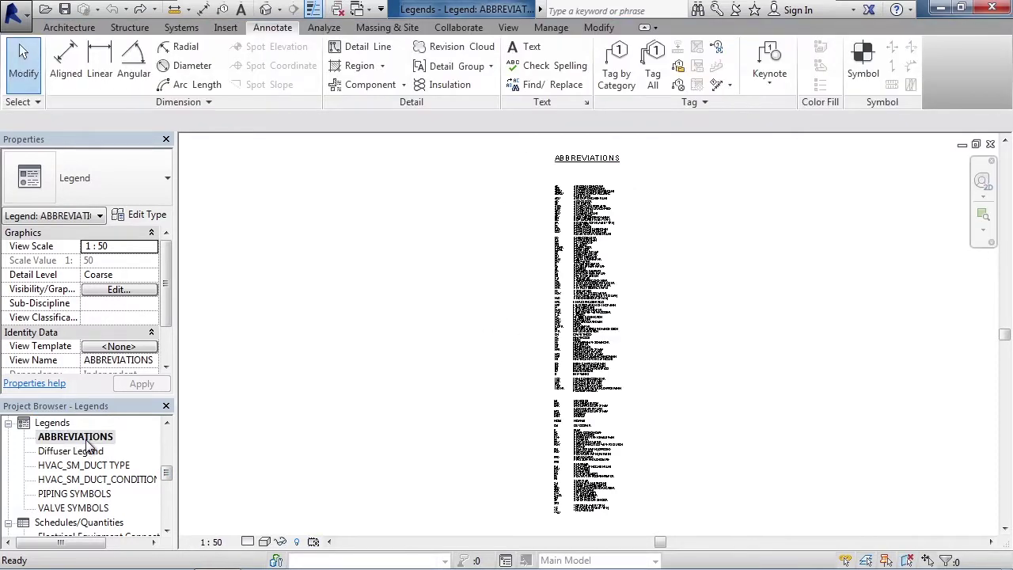
double_click(88, 494)
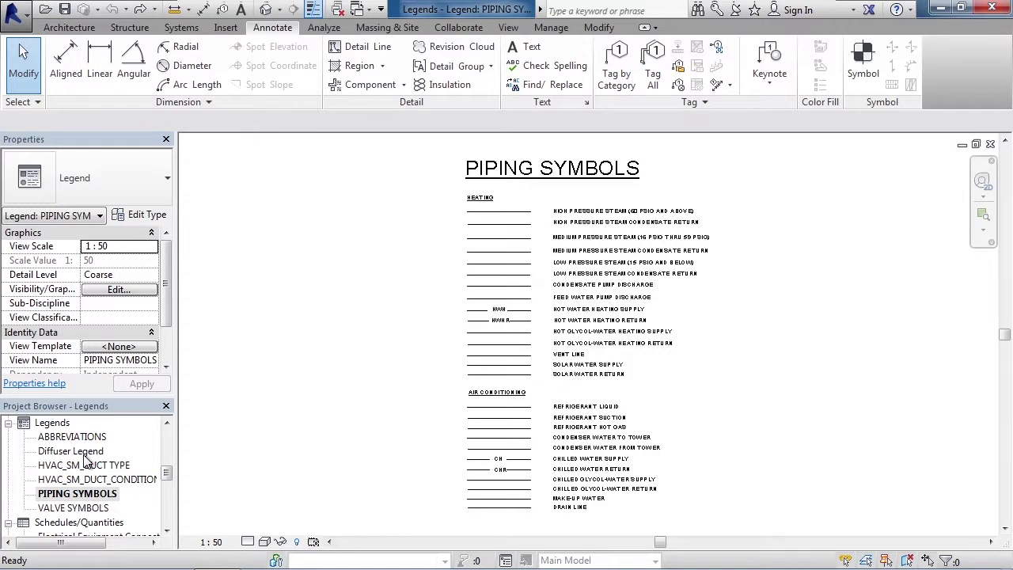
double_click(86, 453)
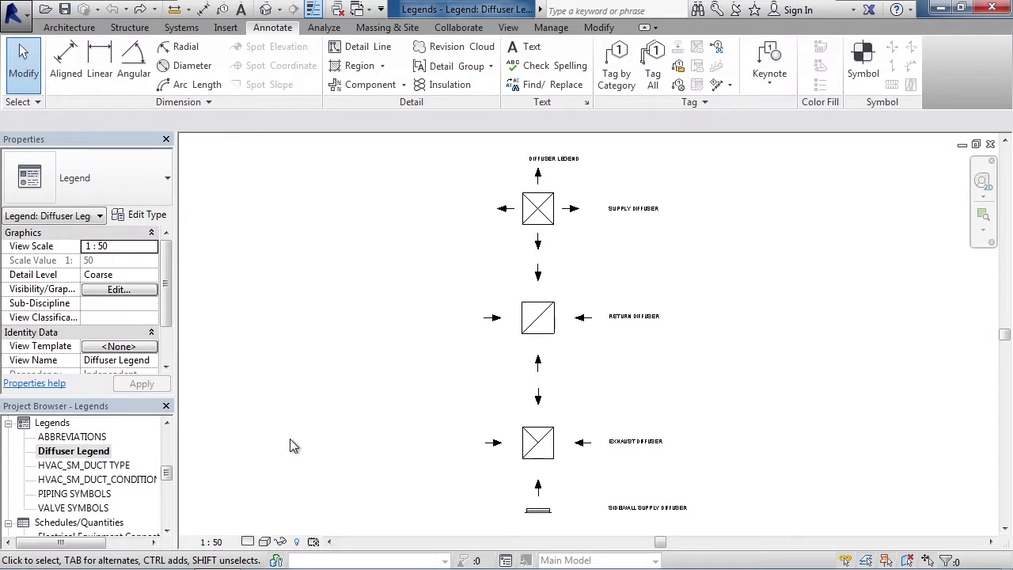
- Create a new legend view named Legend 1 at 1:50 scale
click(508, 28)
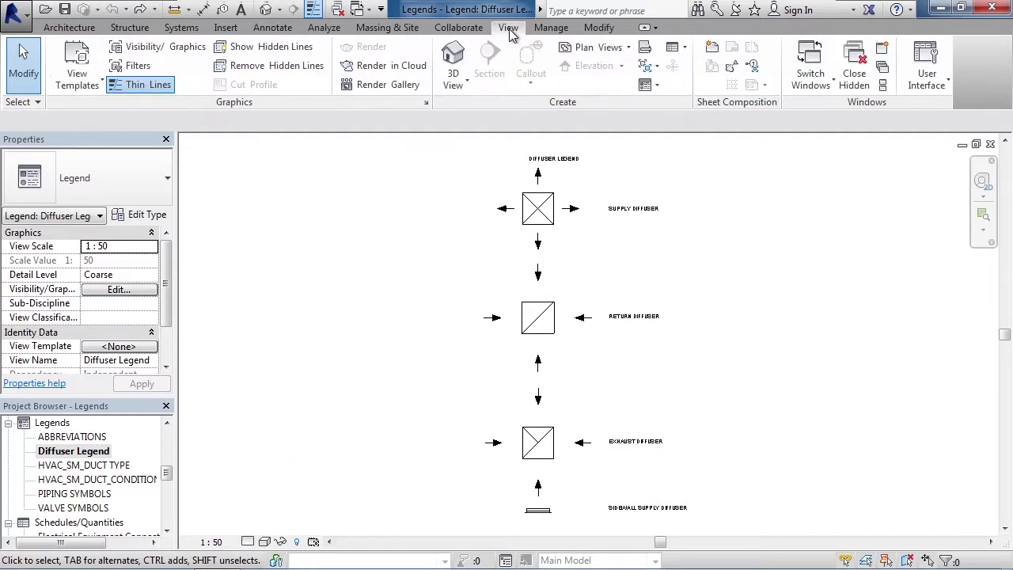
click(656, 86)
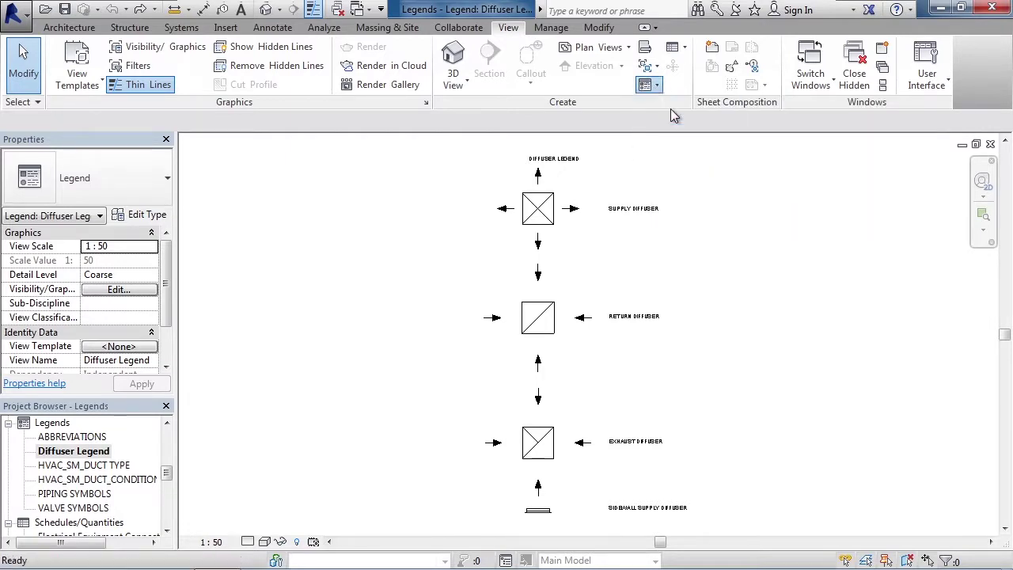
click(671, 110)
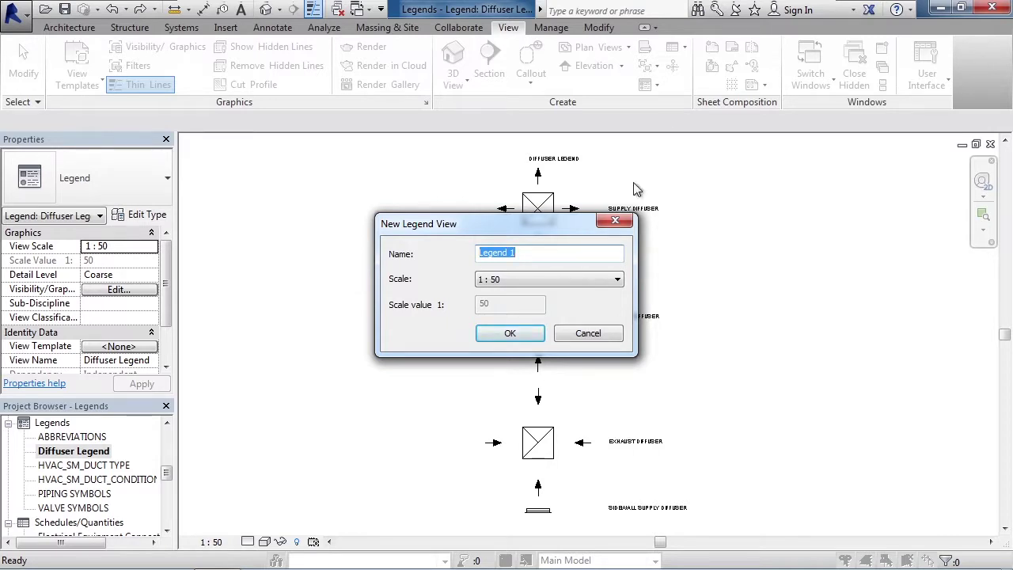
click(511, 333)
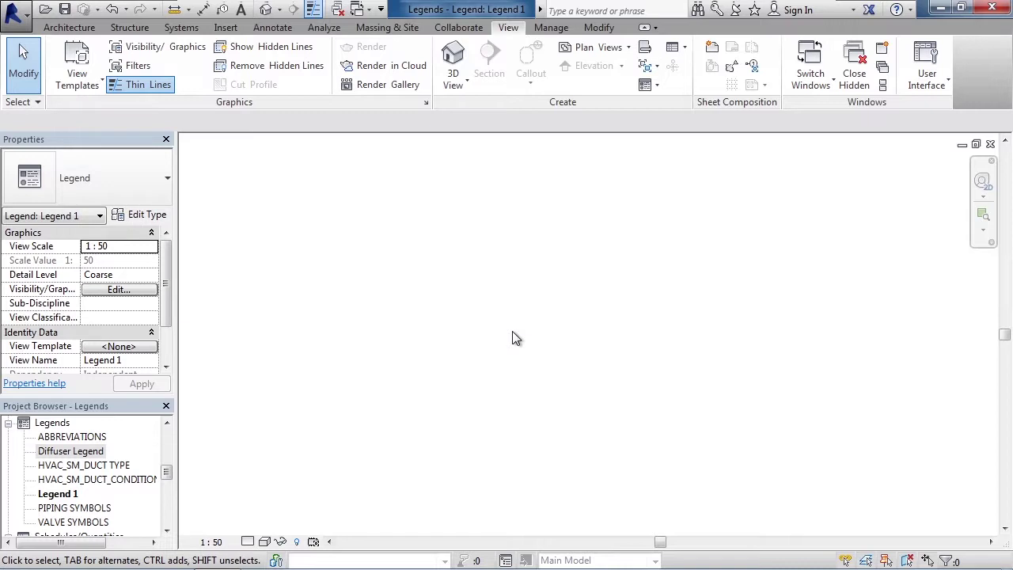
- Place an M_Exhaust Grill 600 x 600 Face 300 x 300 Connection legend component in Floor Plan representation near the middle of the legend
click(273, 30)
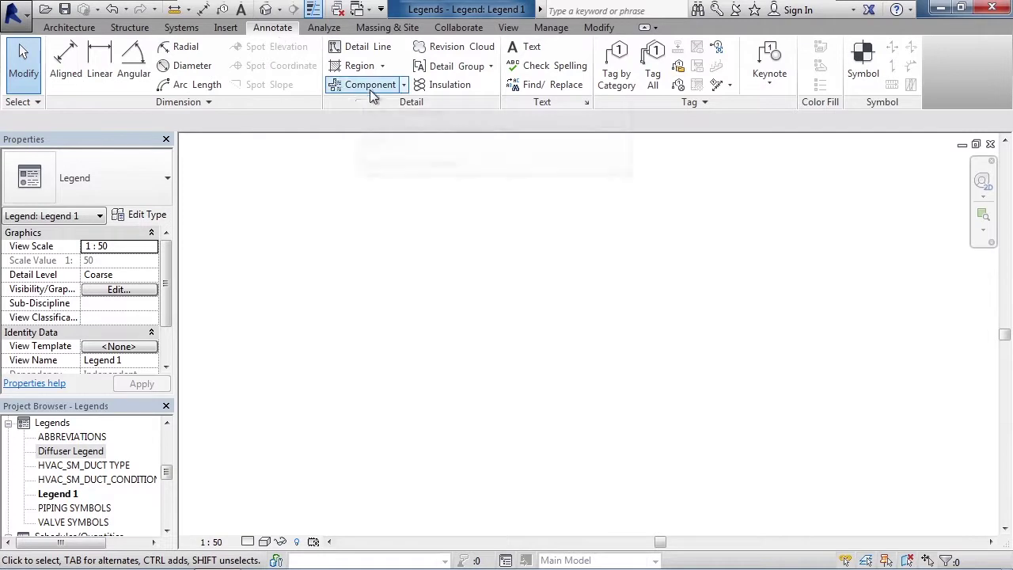
click(405, 88)
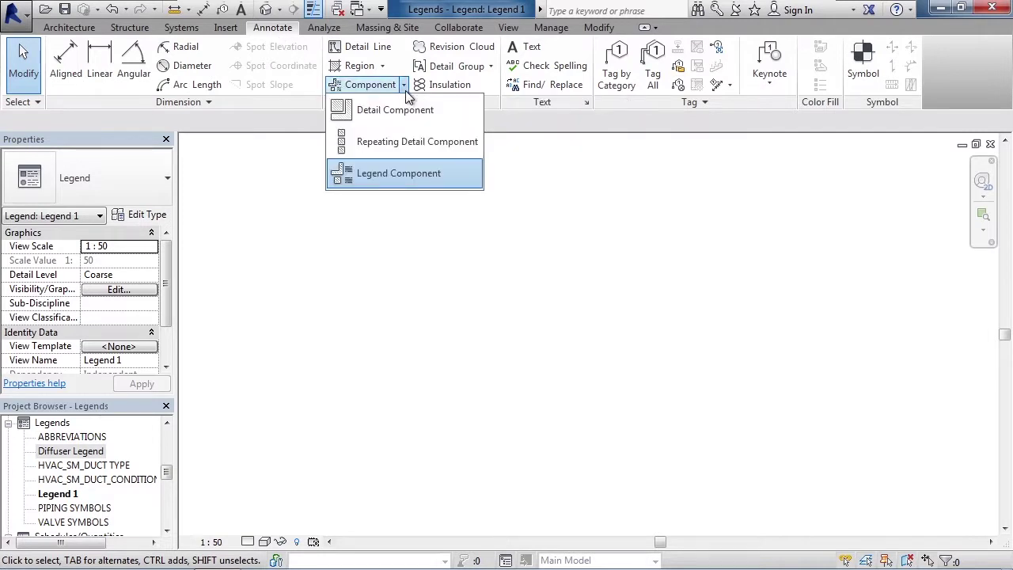
click(409, 174)
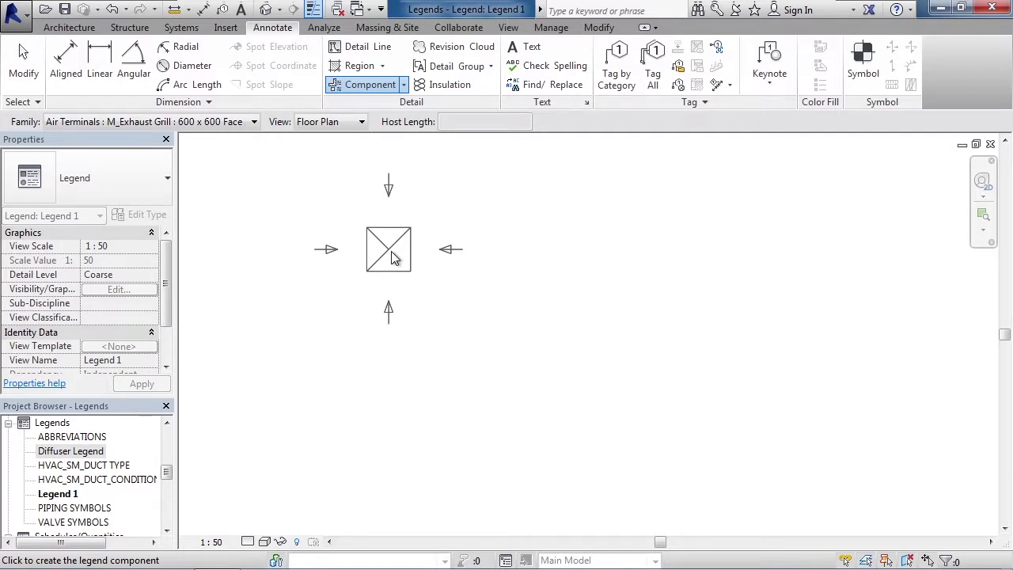
click(255, 123)
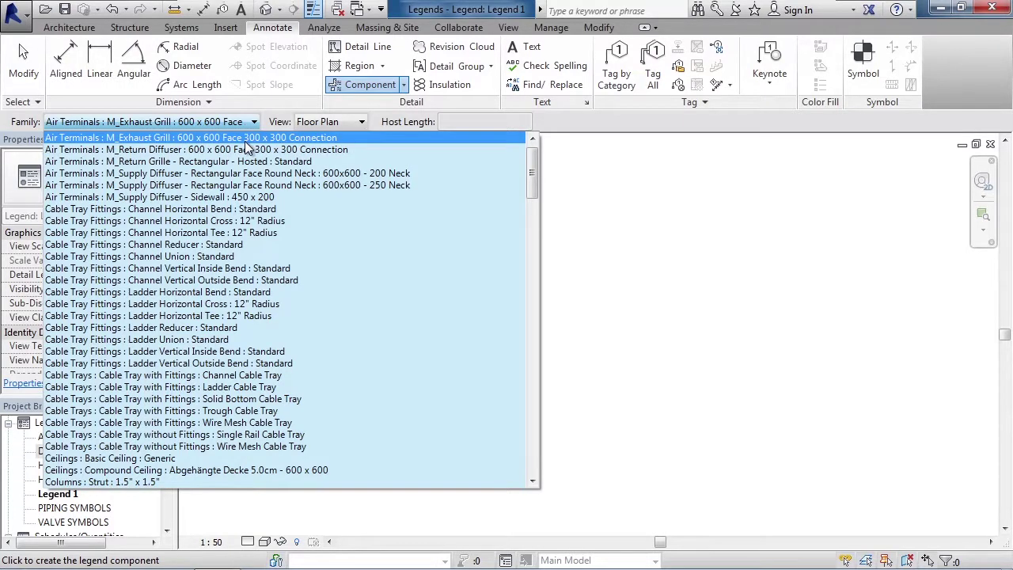
click(246, 141)
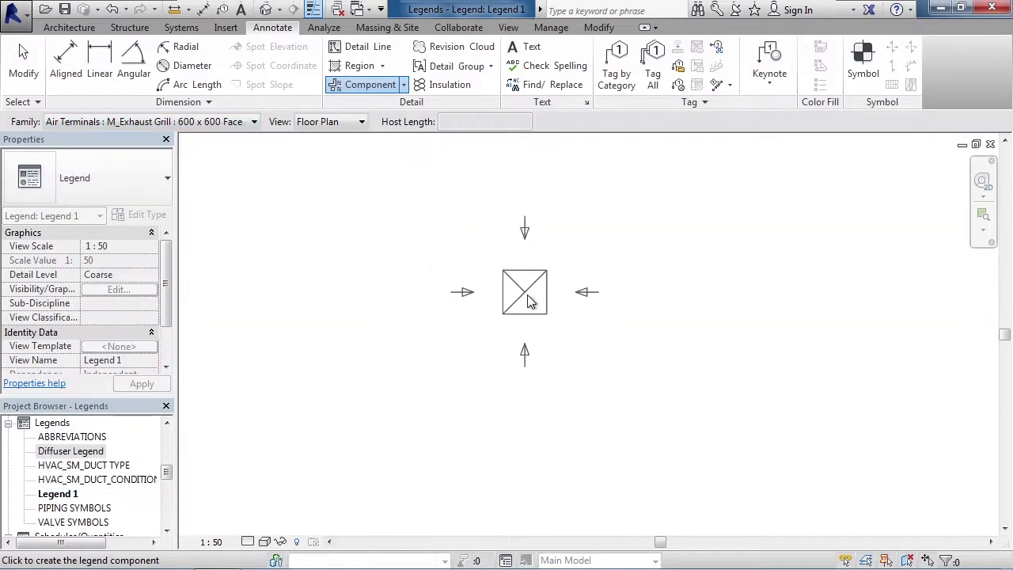
click(532, 304)
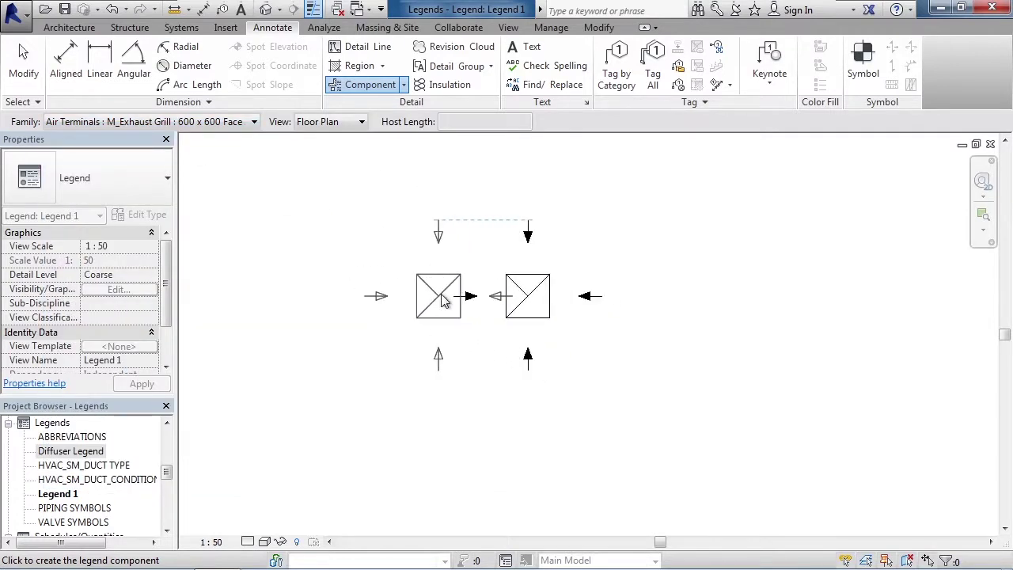
- Place an M_Return Diffuser 600 x 600 Face 300 x 300 Connection legend component below the exhaust grill symbol
click(254, 123)
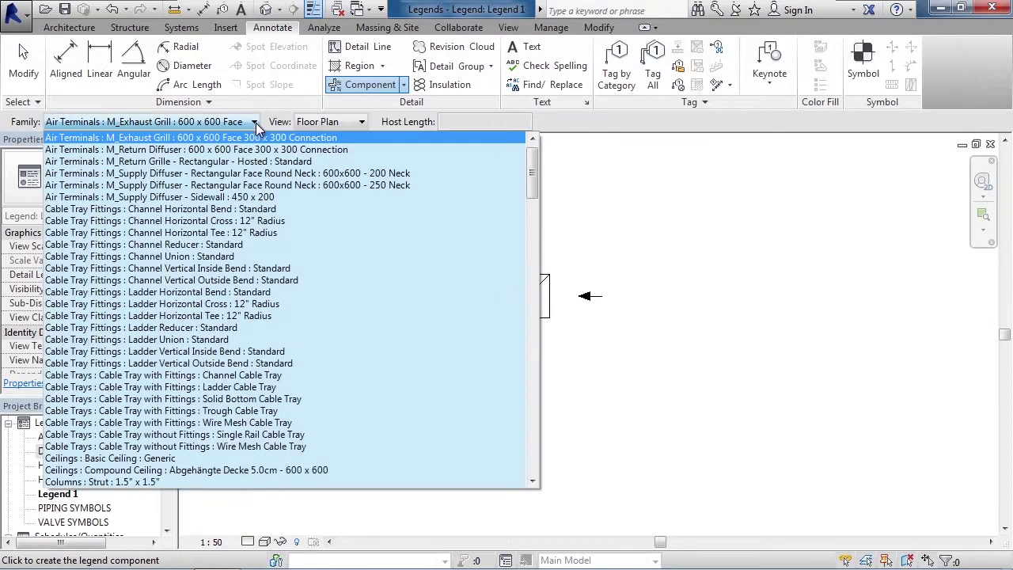
click(252, 187)
key(Up)
key(Up)
key(Up)
click(537, 487)
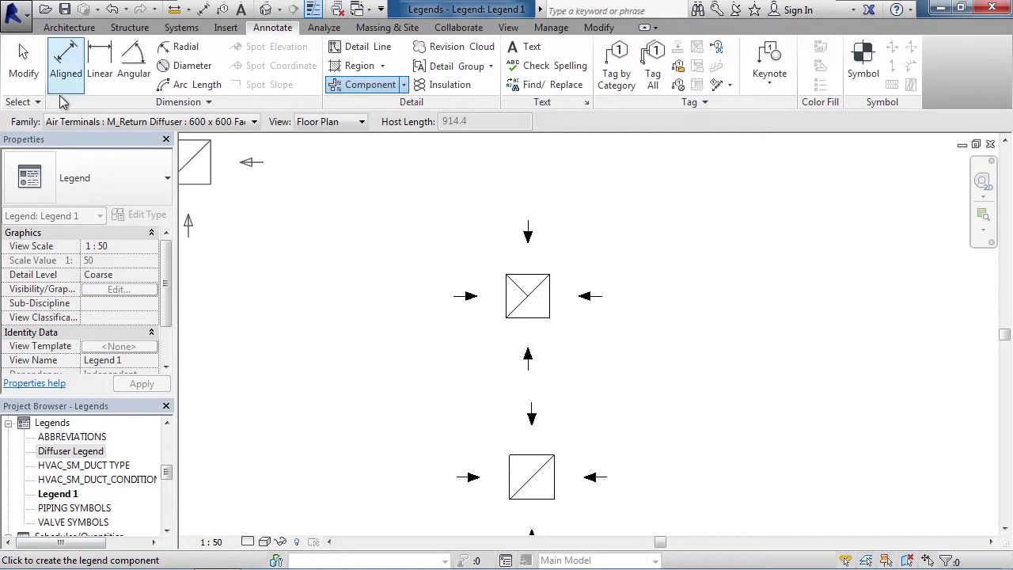
click(23, 59)
- Shift the return diffuser symbol slightly so that it lines up beneath the exhaust grill symbol
scroll(570, 364, down, 3)
middle_drag(584, 369, 558, 332)
drag(522, 399, 516, 401)
click(580, 358)
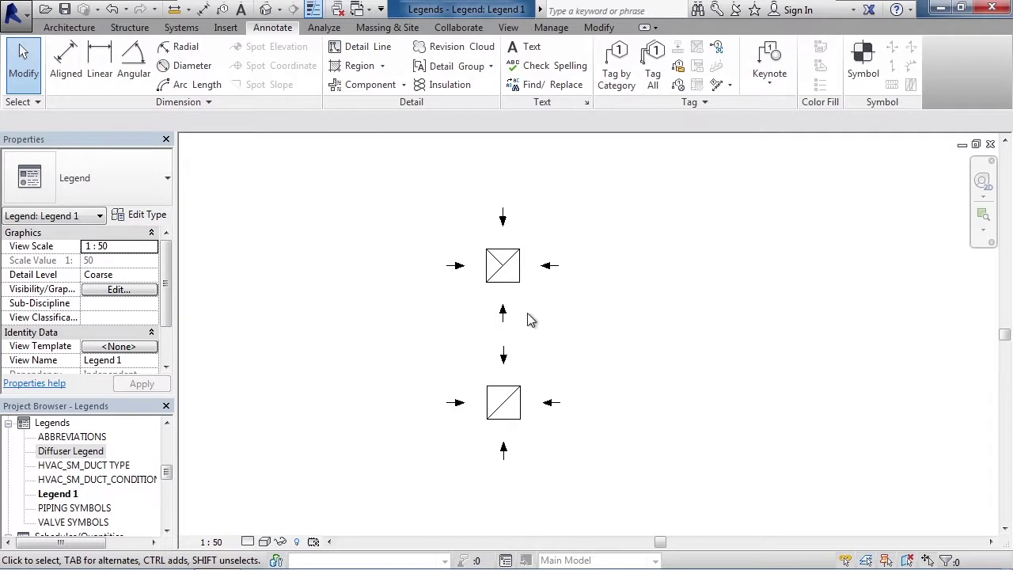
- Add an underlined "LEGEND" title without a leader above the symbols, using the 1/4" ARIAL text type
click(529, 47)
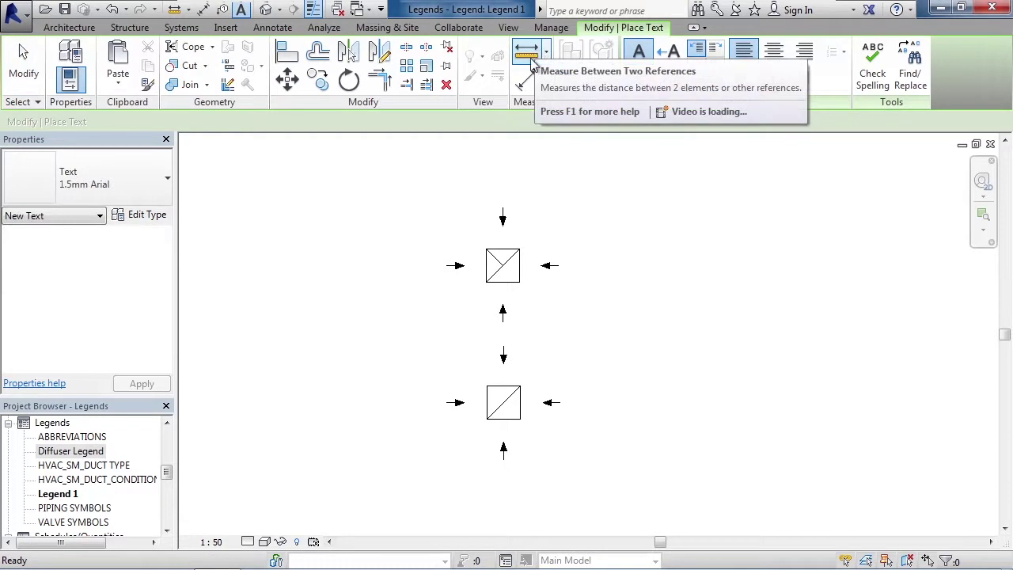
click(153, 192)
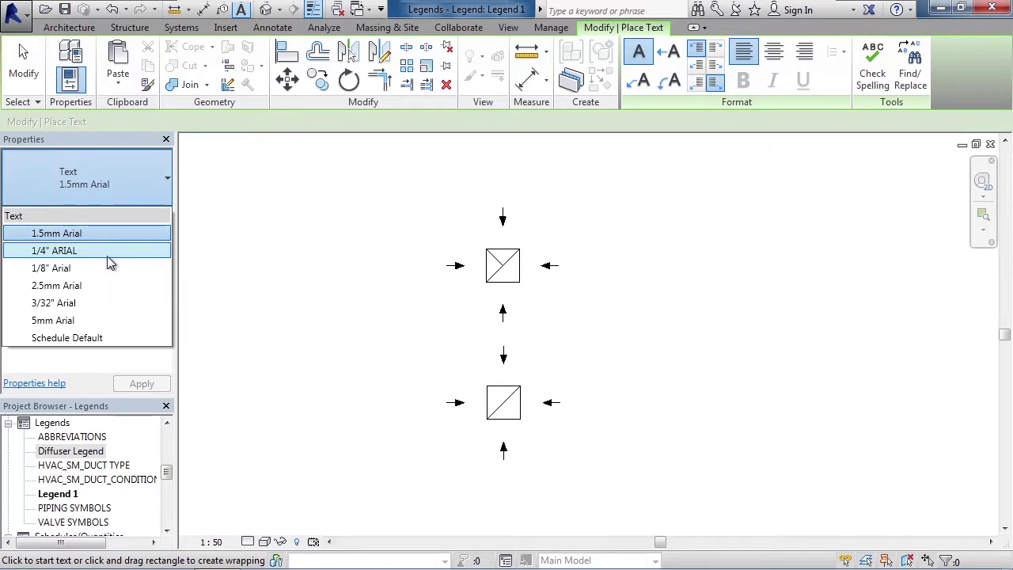
click(109, 253)
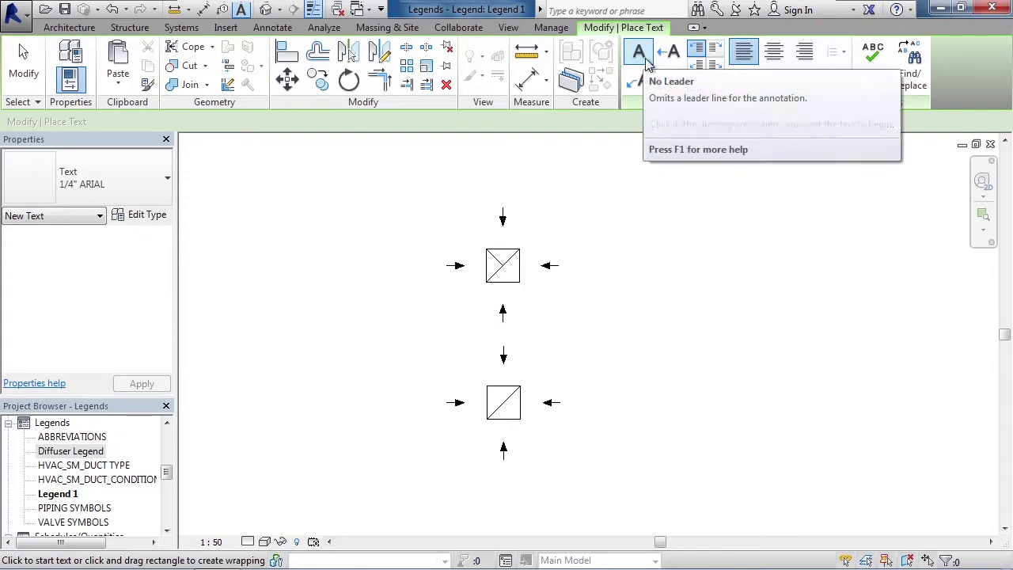
click(447, 180)
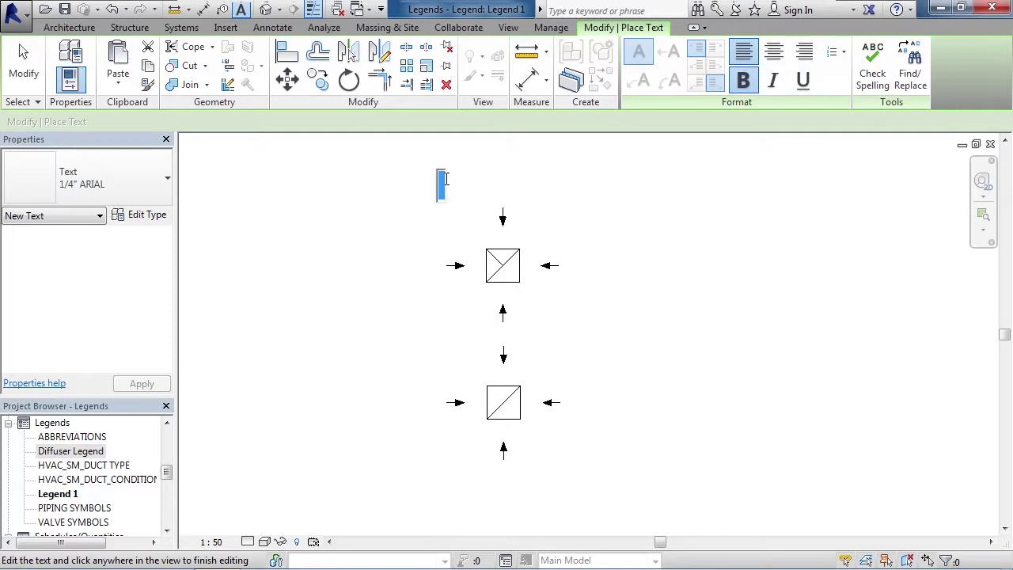
click(804, 81)
text(LEGEND)
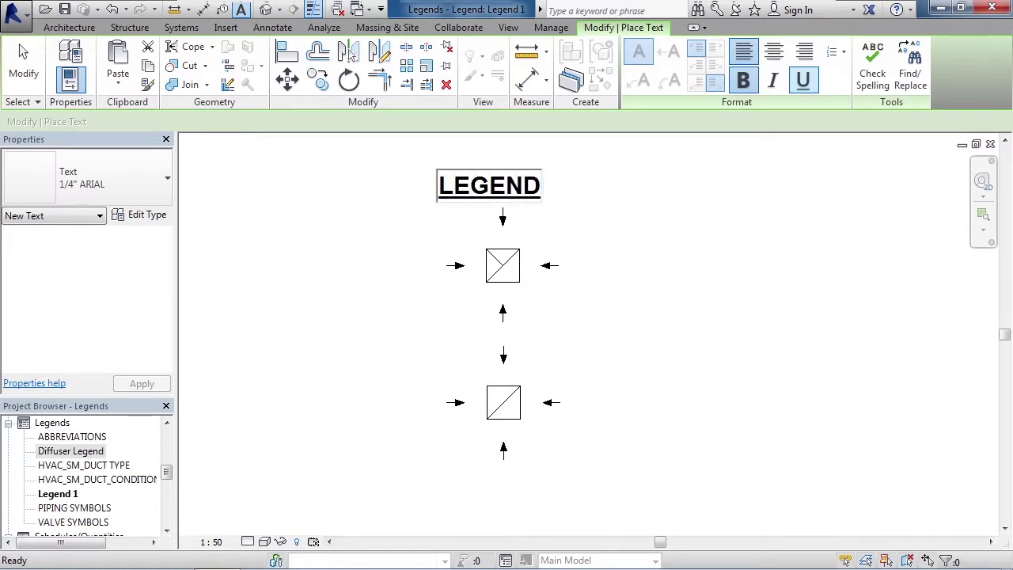
click(23, 90)
- Move the LEGEND title up and centre it over the column of diffuser symbols
scroll(554, 219, up, 1)
drag(497, 208, 513, 190)
scroll(603, 250, down, 2)
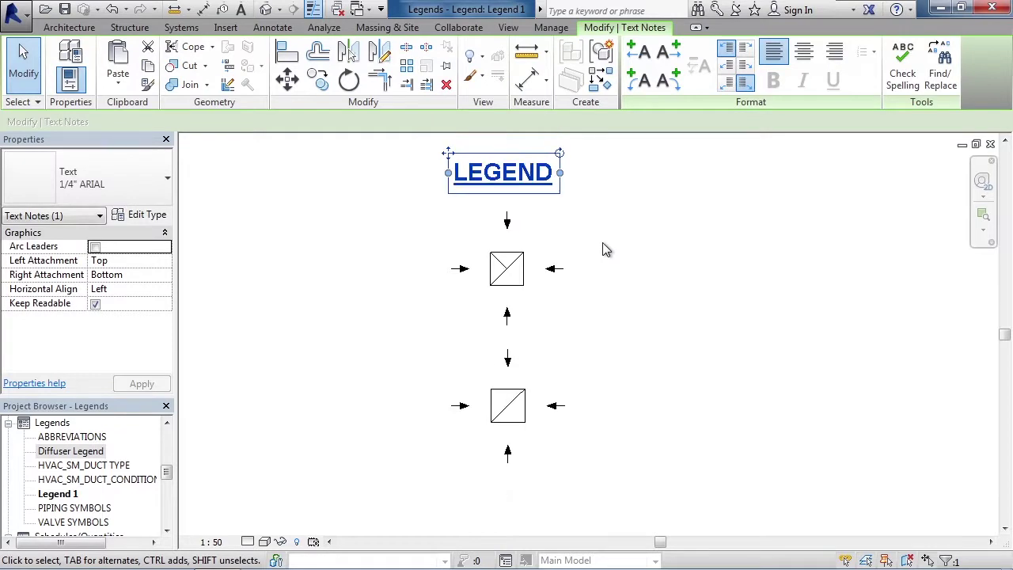
click(663, 261)
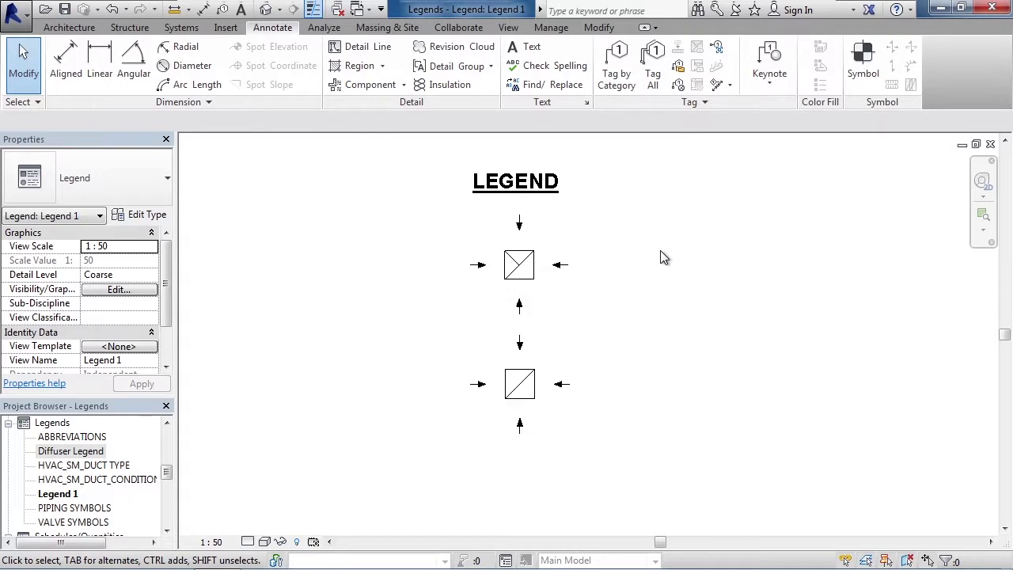
- Label the upper symbol "RETURN" with a 1/8" Arial text note and a horizontal one-segment leader pointing to it
click(525, 46)
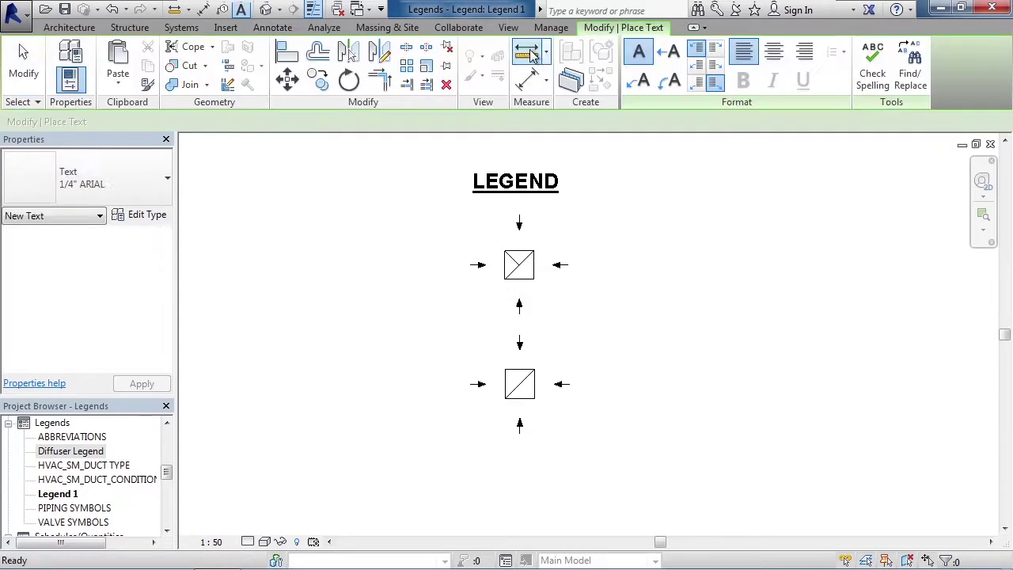
click(144, 184)
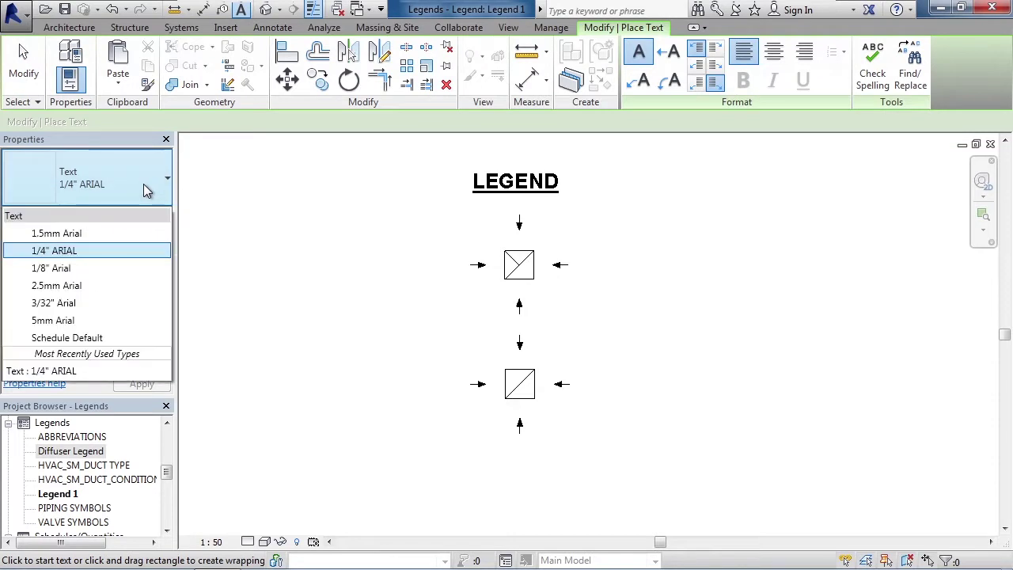
click(95, 272)
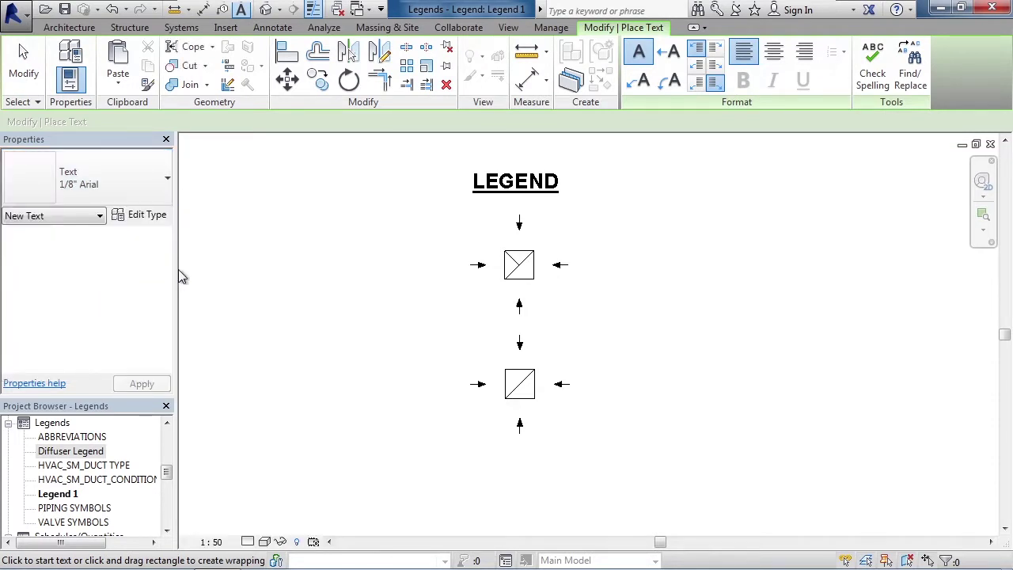
click(673, 58)
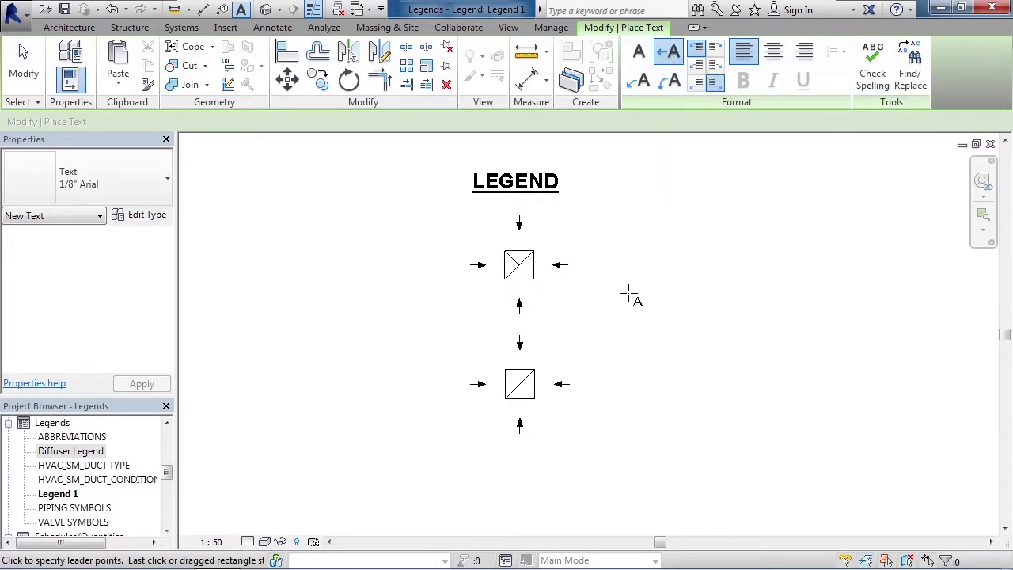
click(609, 274)
click(690, 274)
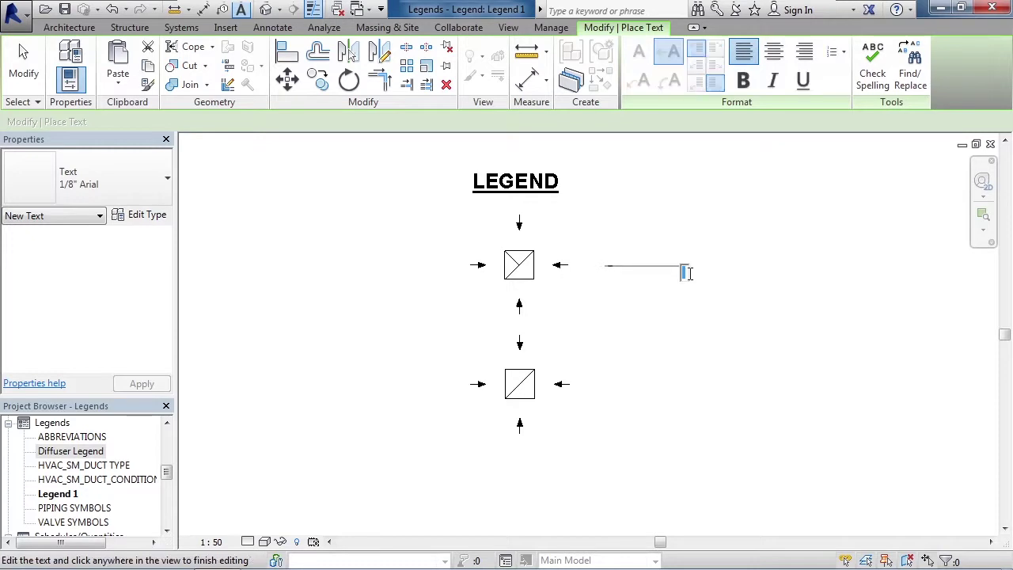
text(RETURN)
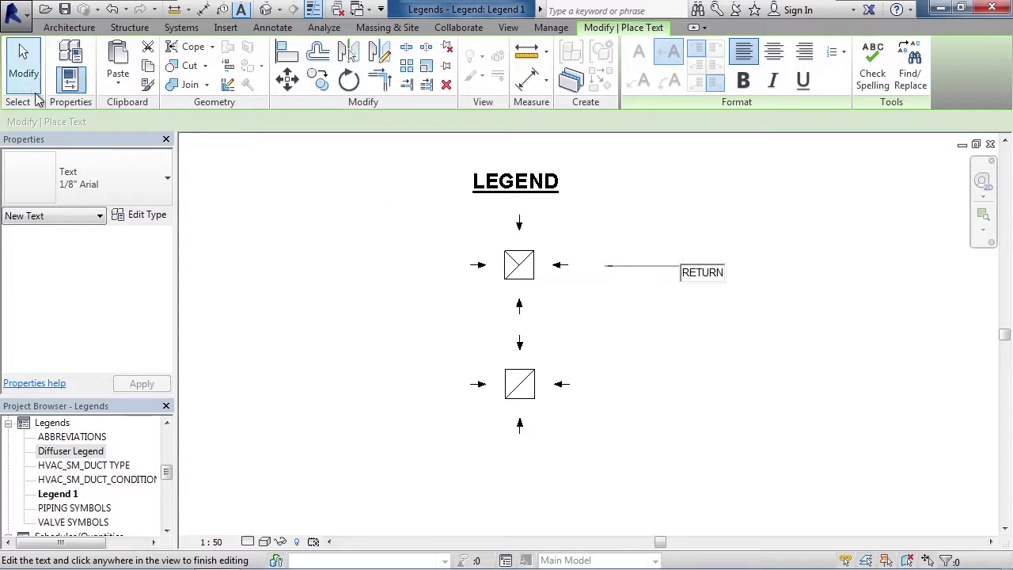
click(24, 79)
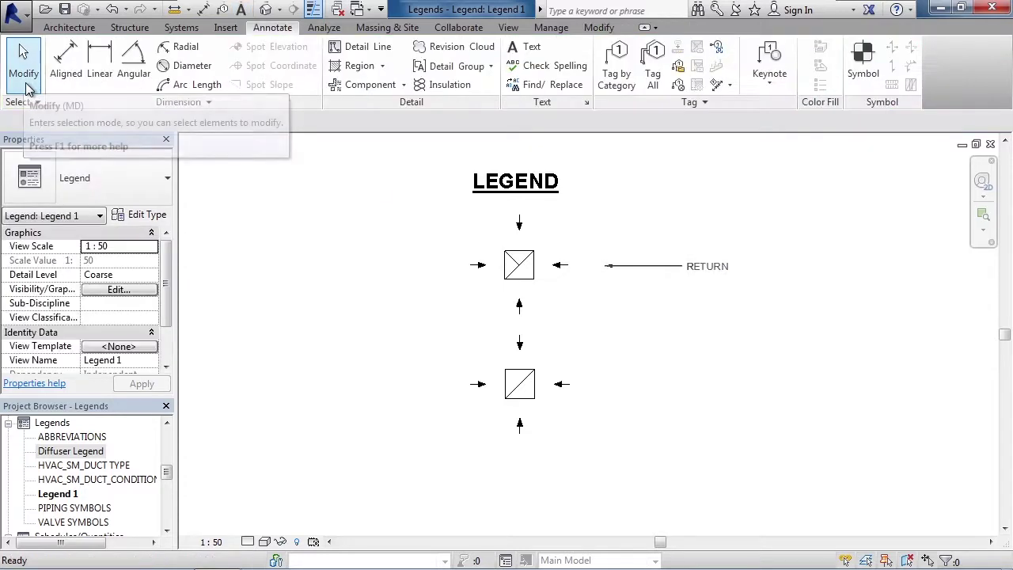
- Label the lower symbol "SUPPLY" with a 1/8" Arial text note and a matching horizontal one-segment leader
click(525, 47)
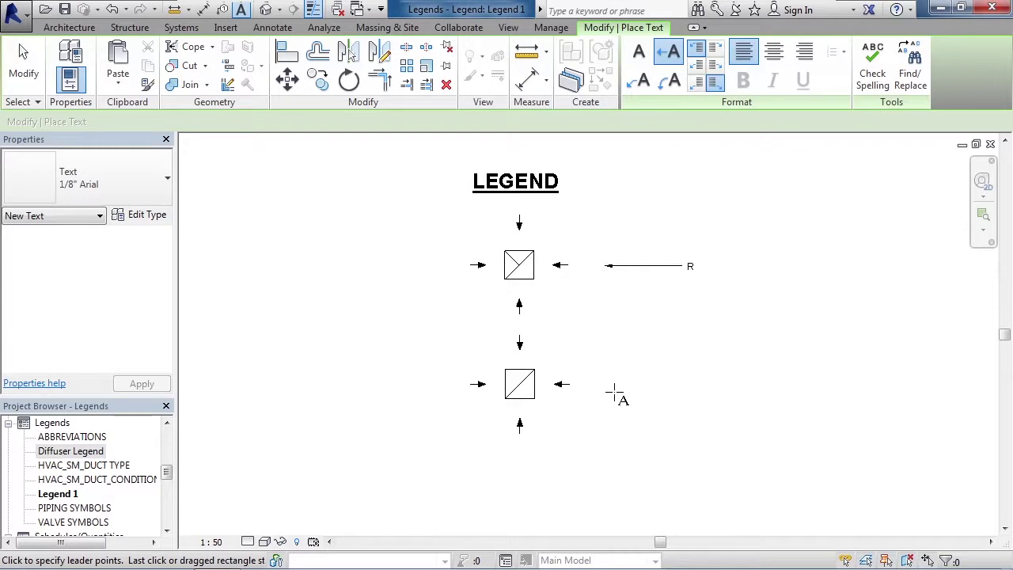
click(612, 391)
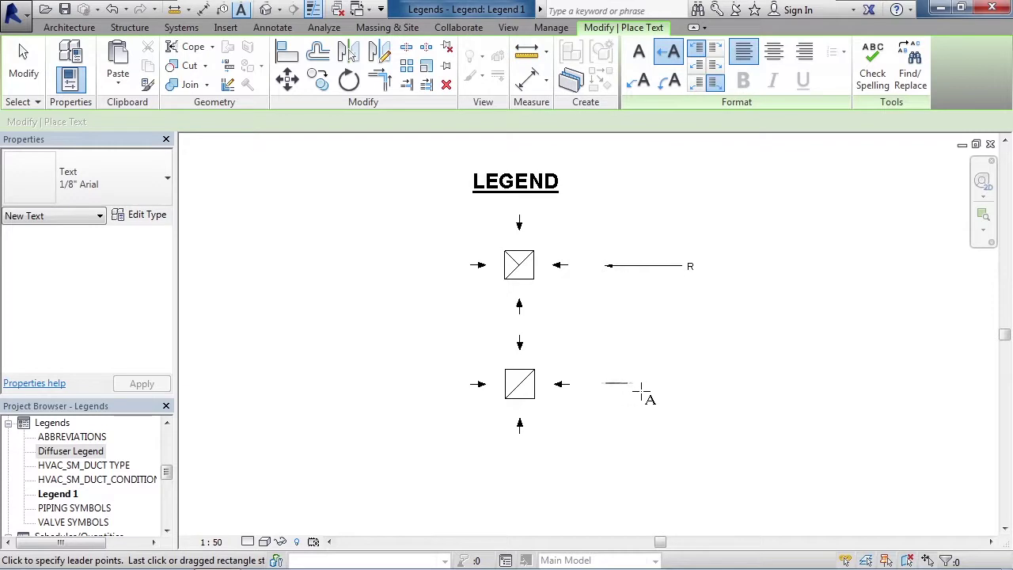
click(683, 387)
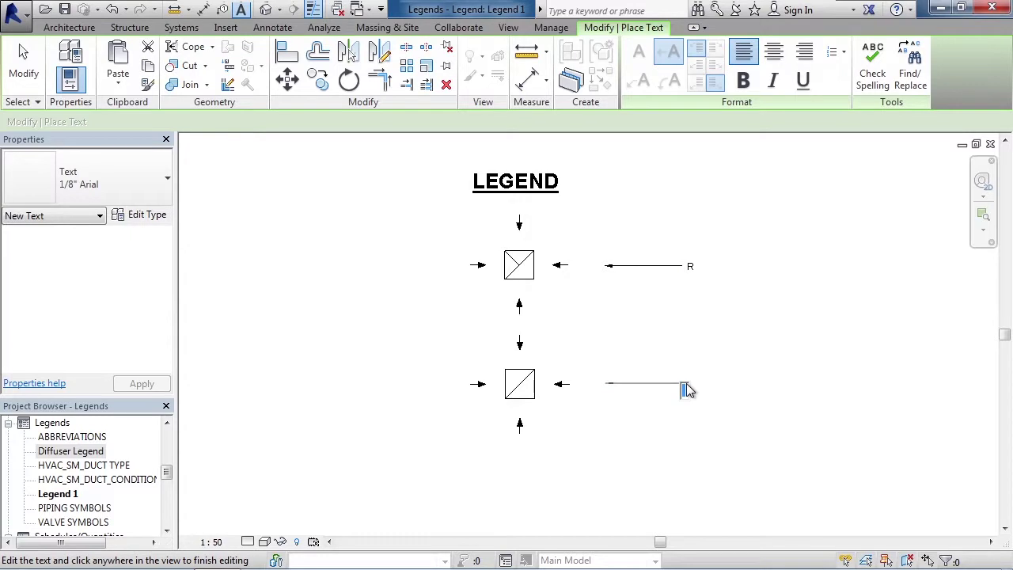
text(SUPPLY)
click(22, 79)
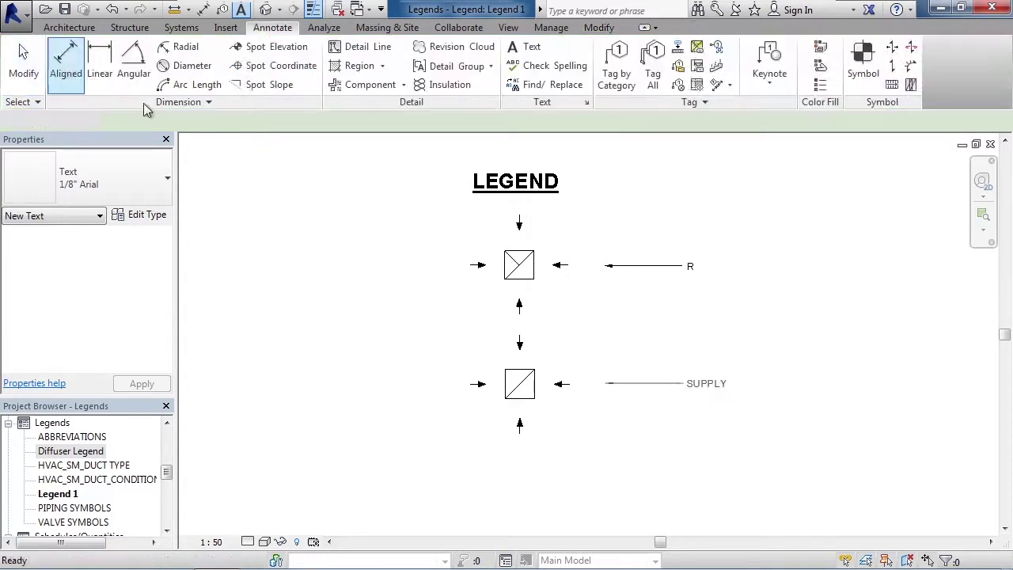
scroll(624, 318, up, 1)
middle_drag(626, 294, 634, 321)
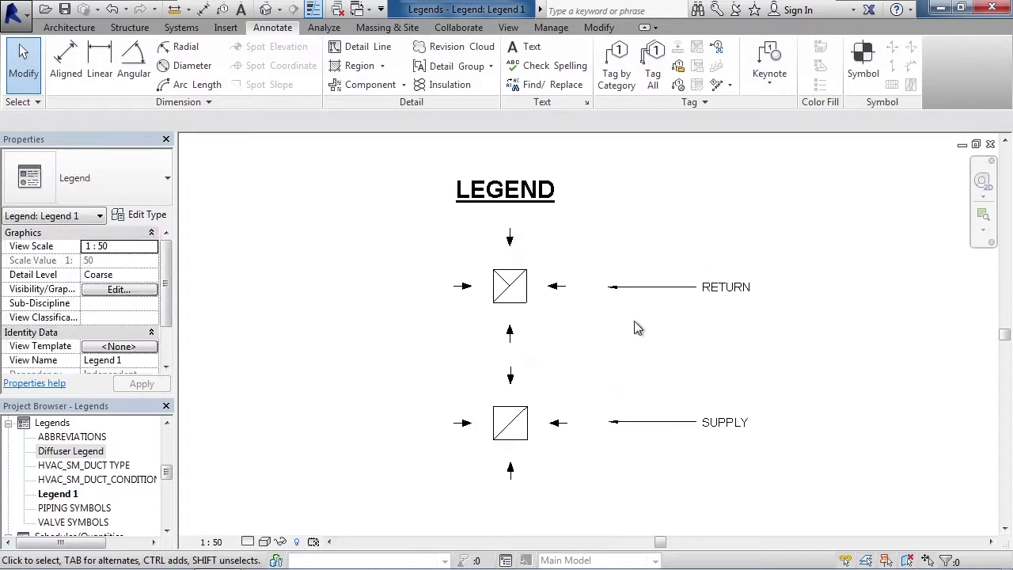